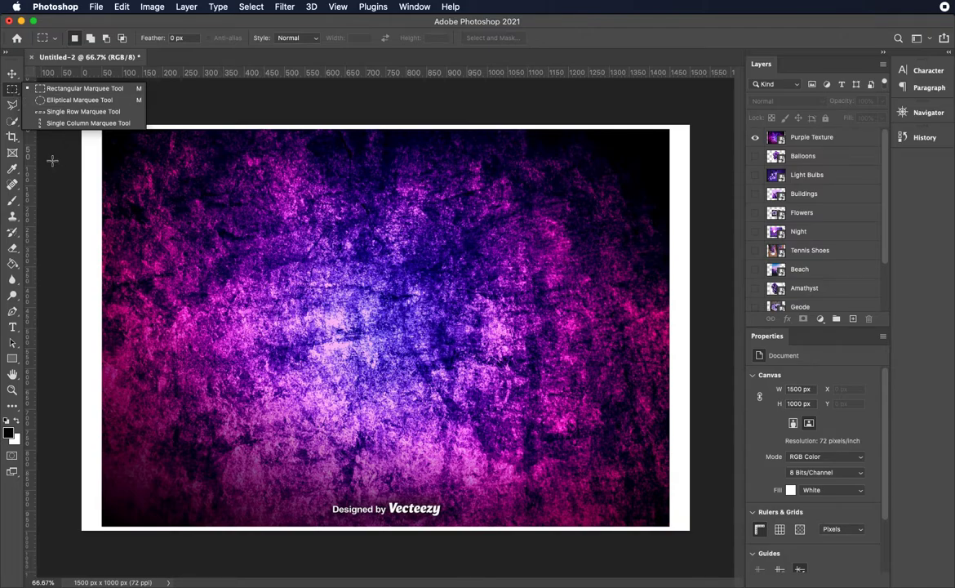
# - Rasterize the Purple Texture smart object layer
pyautogui.press('v')
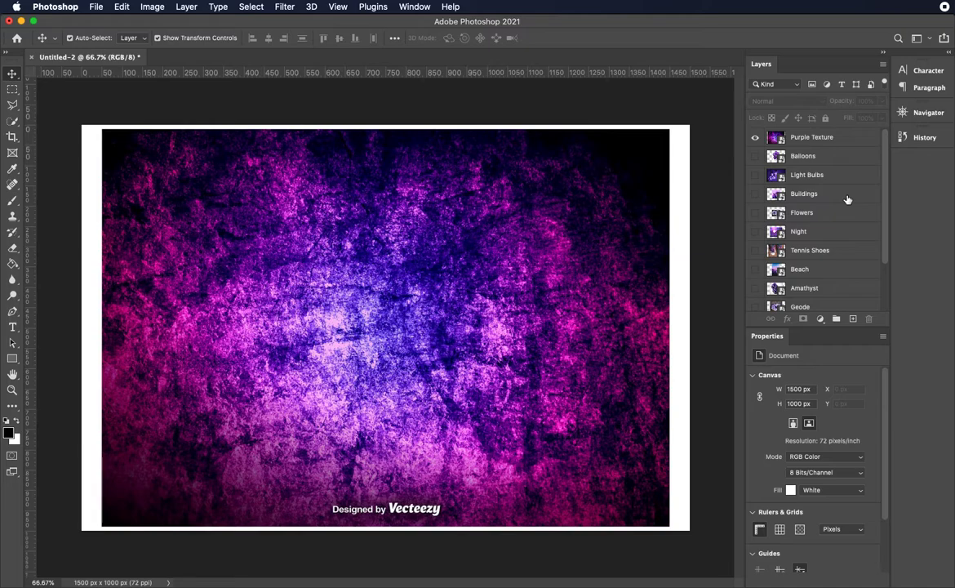
pyautogui.click(821, 139)
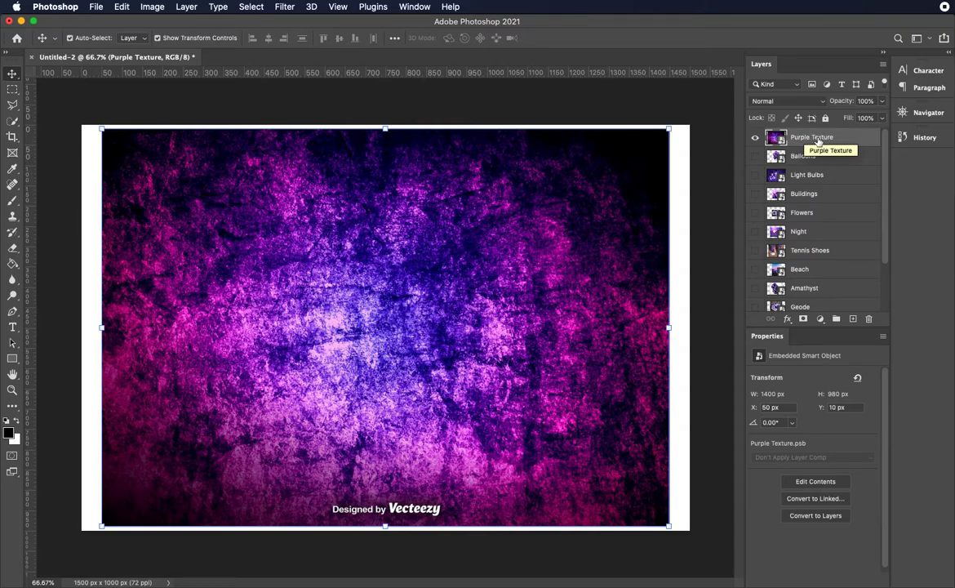
pyautogui.rightClick(814, 140)
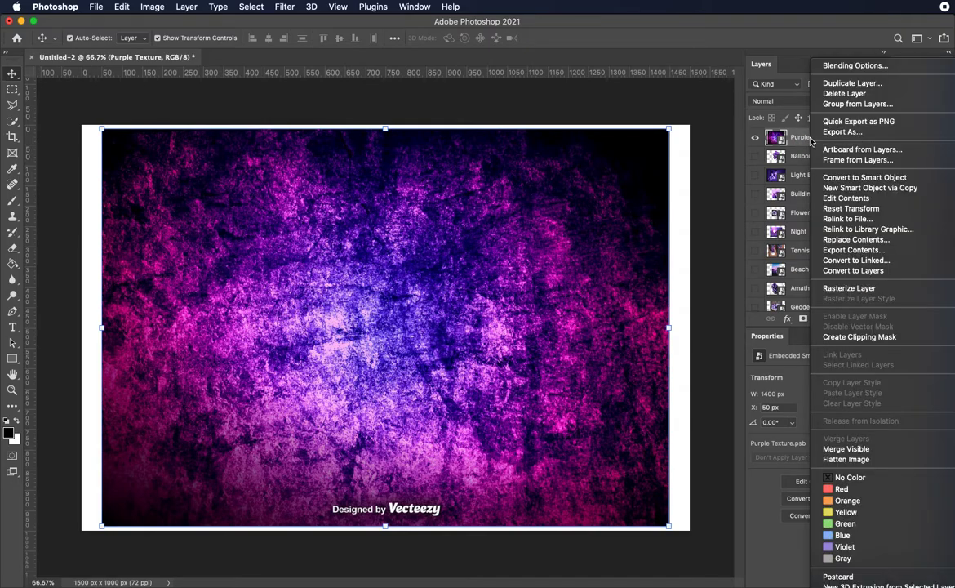
pyautogui.click(888, 291)
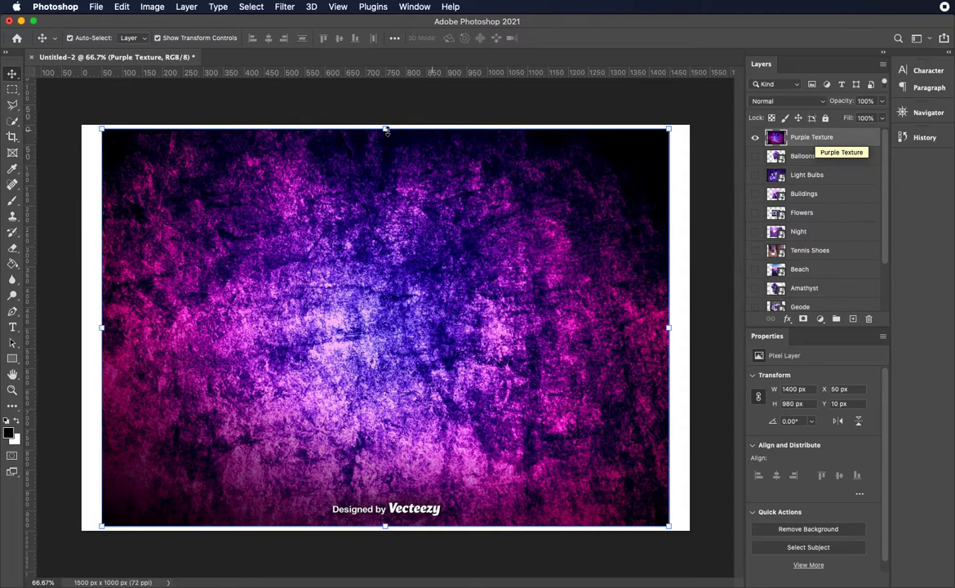
pyautogui.click(12, 89)
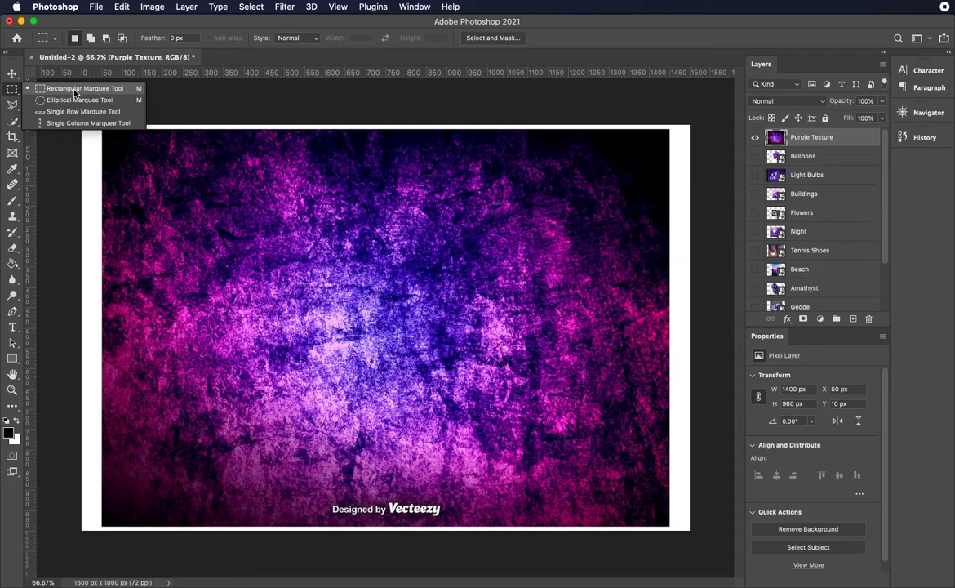
pyautogui.click(75, 90)
pyautogui.click(13, 106)
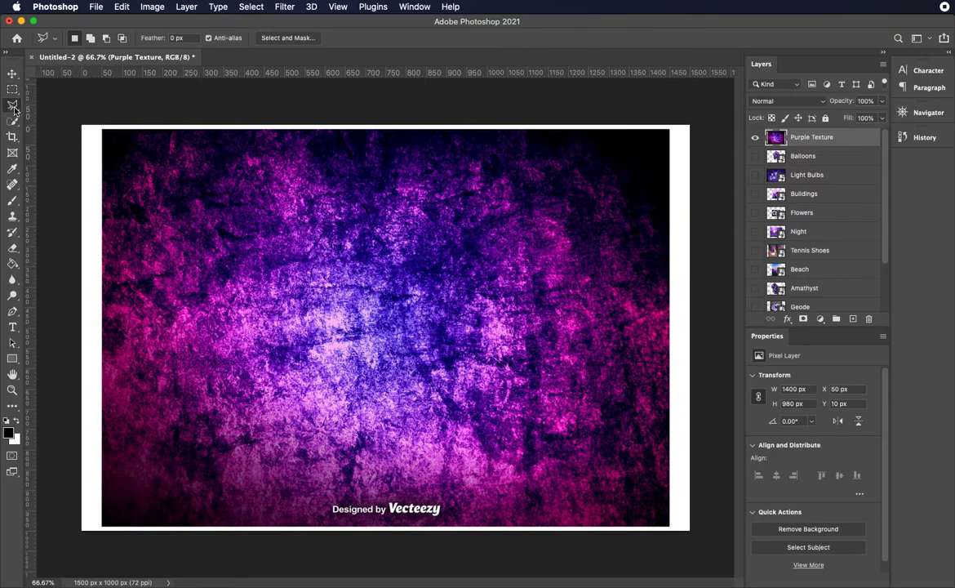
pyautogui.click(13, 122)
pyautogui.click(13, 137)
pyautogui.click(14, 152)
# - Marquee a rectangle about 978 × 634 px on the texture, shift the selection slightly down and left, and deselect it
pyautogui.click(13, 90)
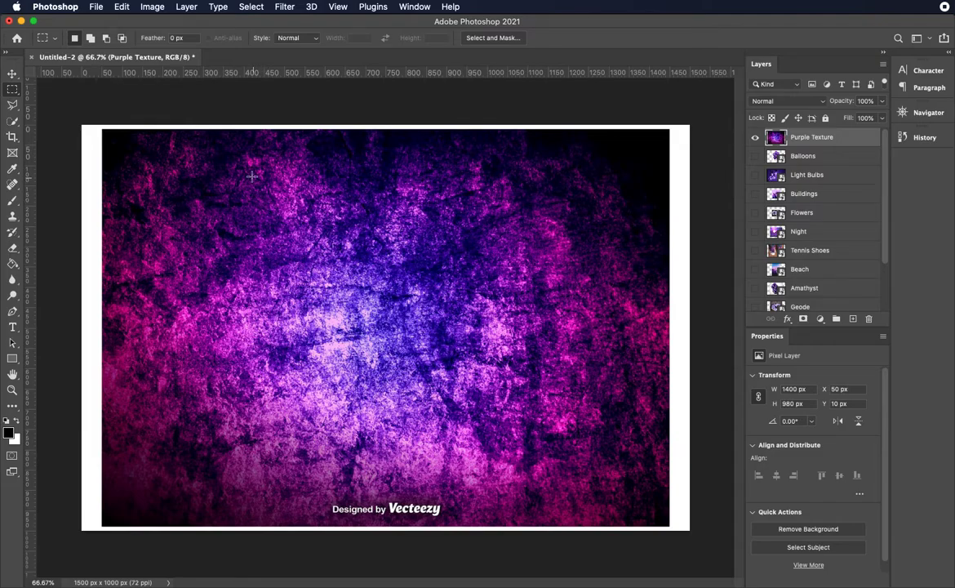
pyautogui.moveTo(230, 170); pyautogui.dragTo(627, 428)
pyautogui.moveTo(541, 360); pyautogui.dragTo(515, 374)
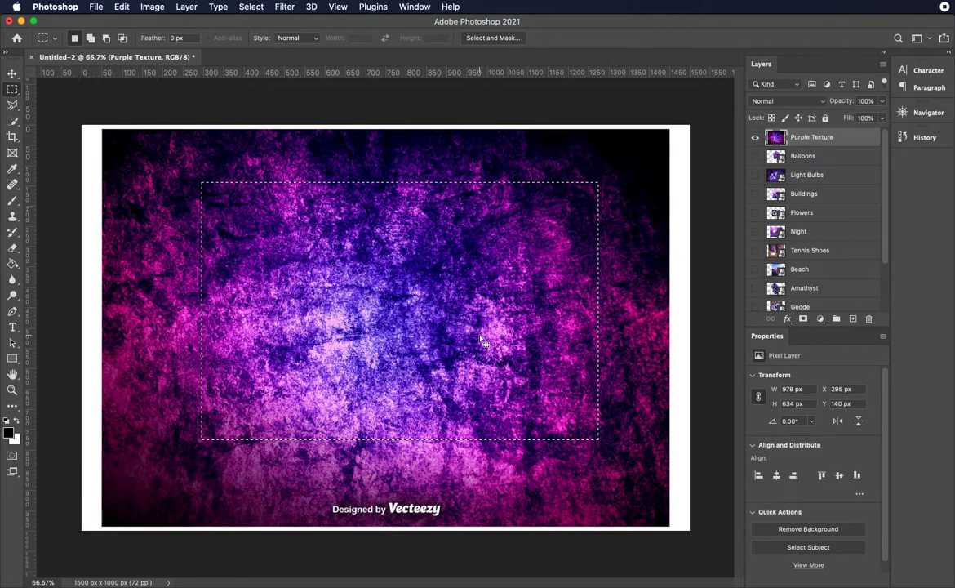
pyautogui.press('super+d')
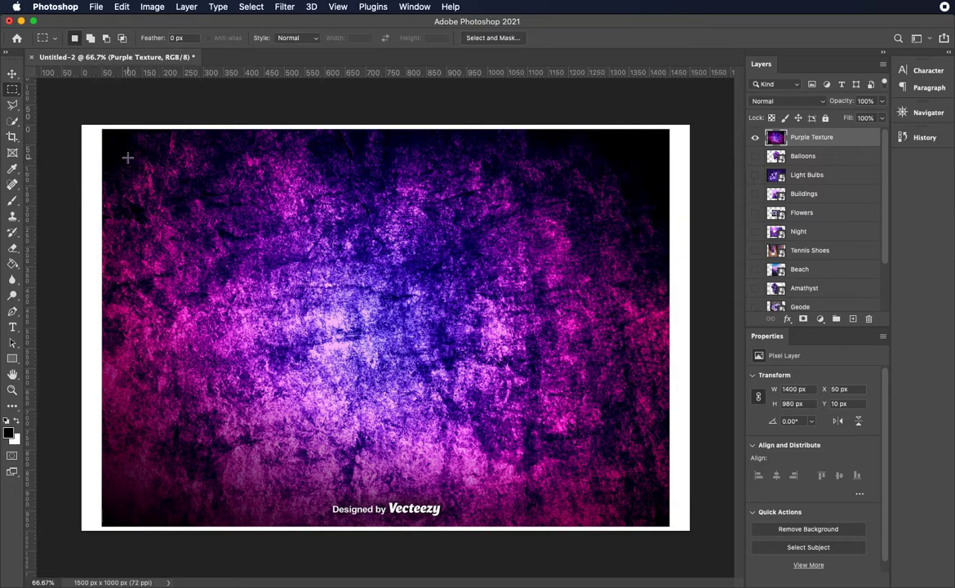
# - Discard a trial marquee, select a rectangle about 592 × 675 px and add an overlapping one about 572 × 395 px to it
pyautogui.moveTo(125, 153); pyautogui.dragTo(652, 477)
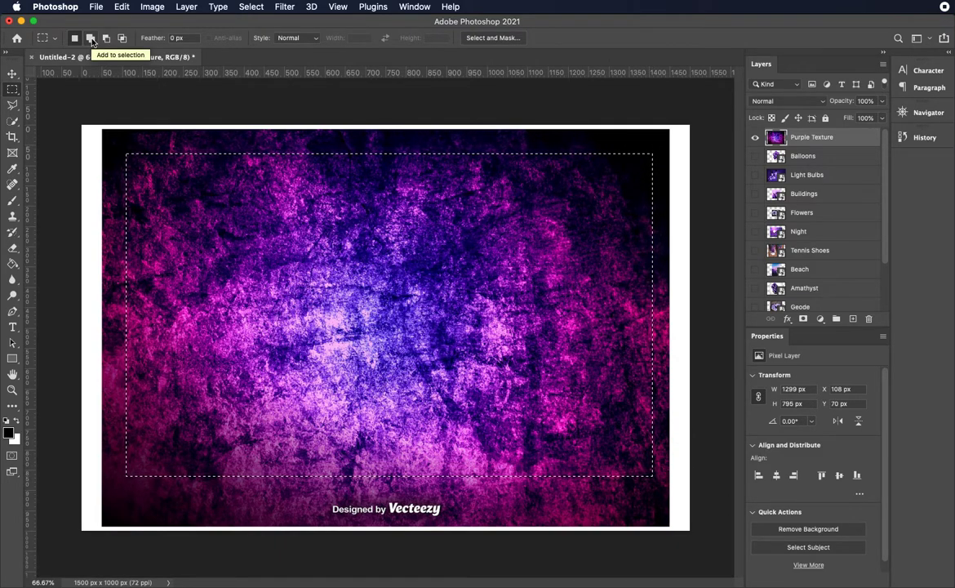
pyautogui.press('super+d')
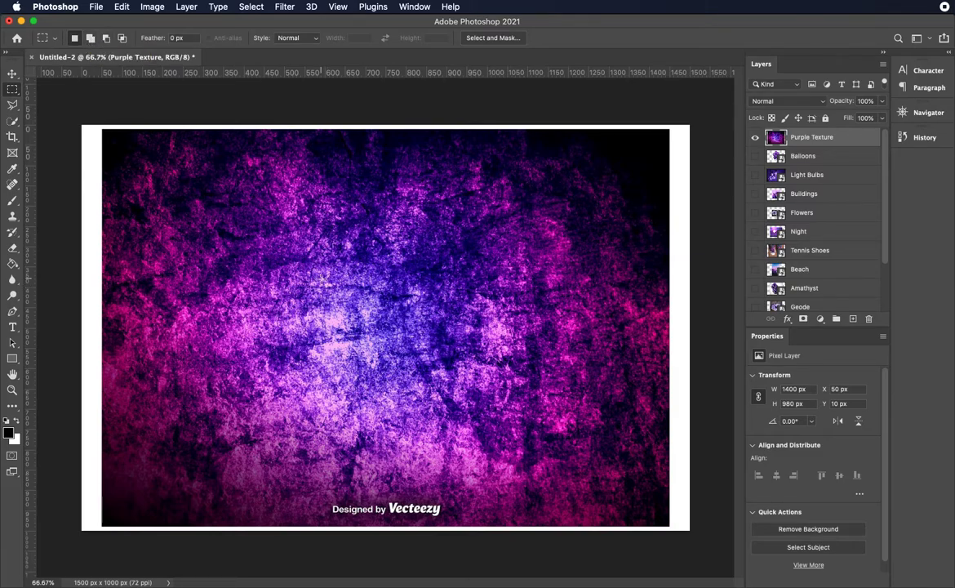
pyautogui.moveTo(156, 180); pyautogui.dragTo(397, 454)
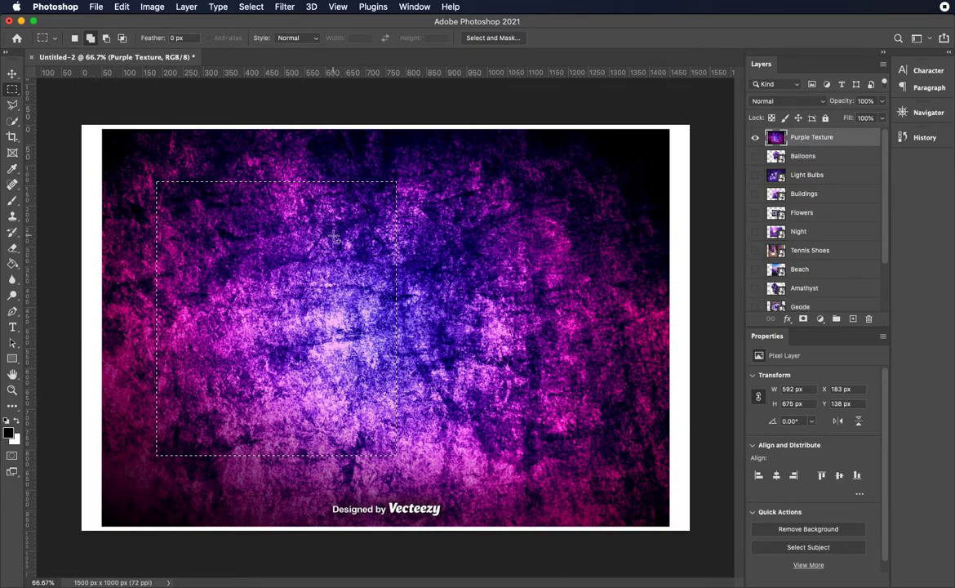
pyautogui.moveTo(333, 236); pyautogui.dragTo(563, 396)
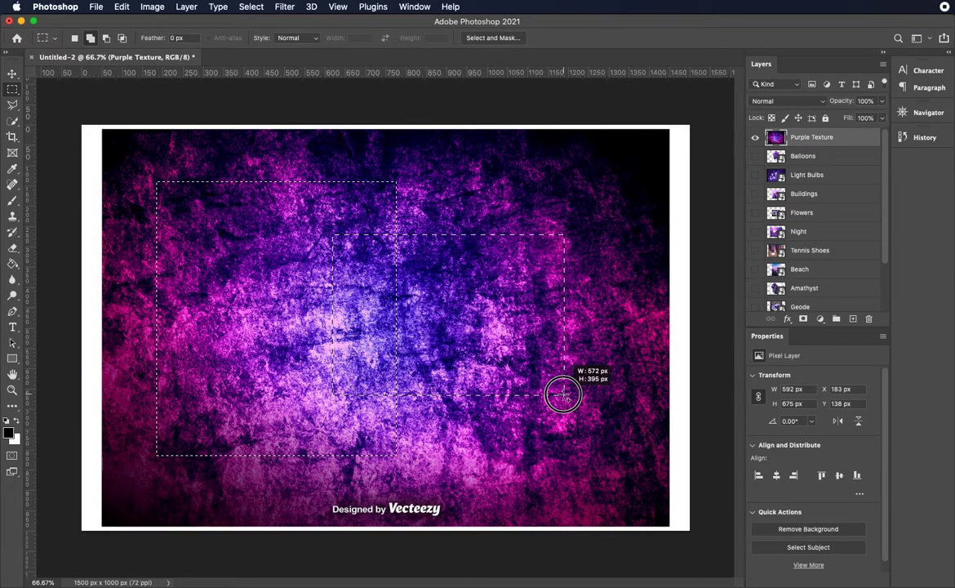
pyautogui.moveTo(564, 396); pyautogui.dragTo(563, 396)
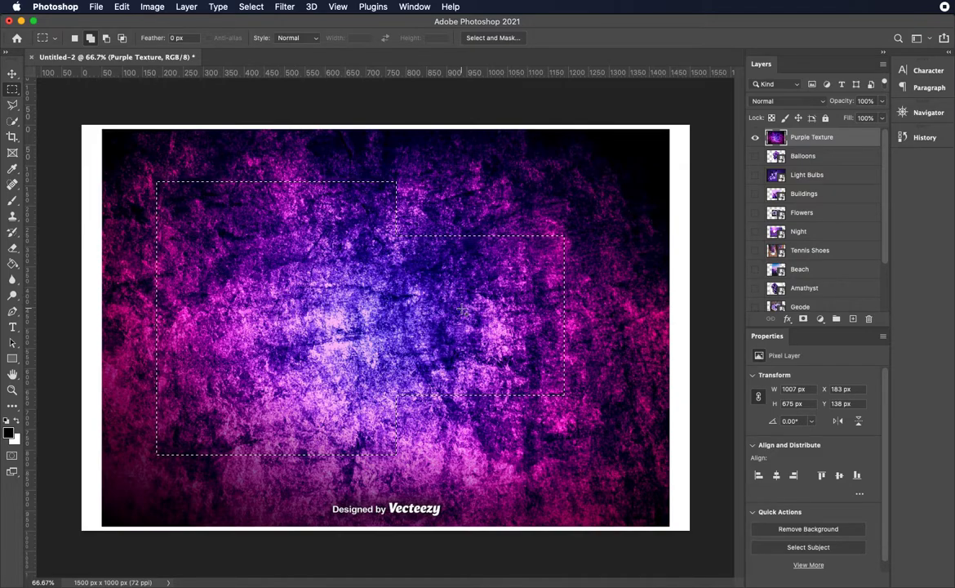
# - Subtract an inner rectangle from the taller left part of the combined selection and clear the selection
pyautogui.click(106, 39)
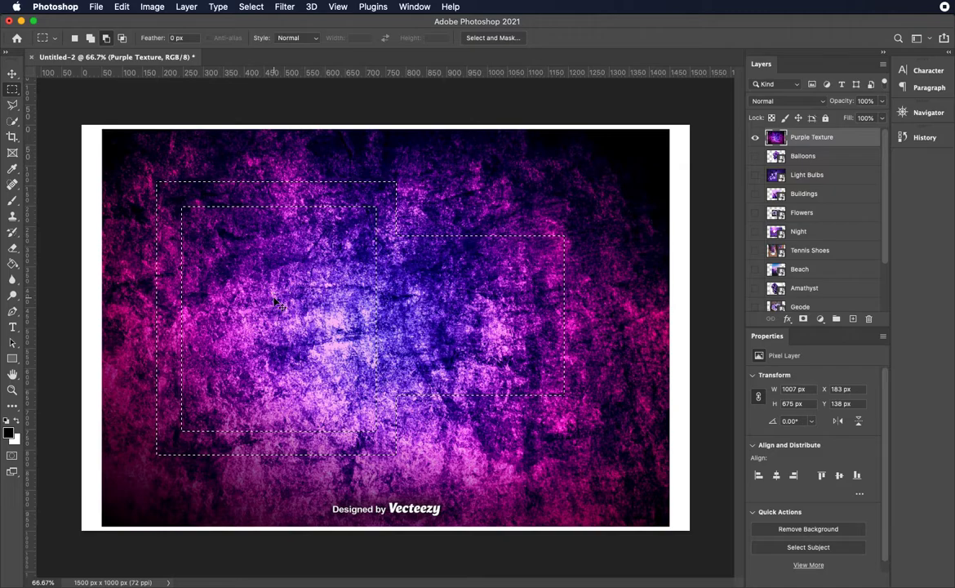
pyautogui.click(217, 256)
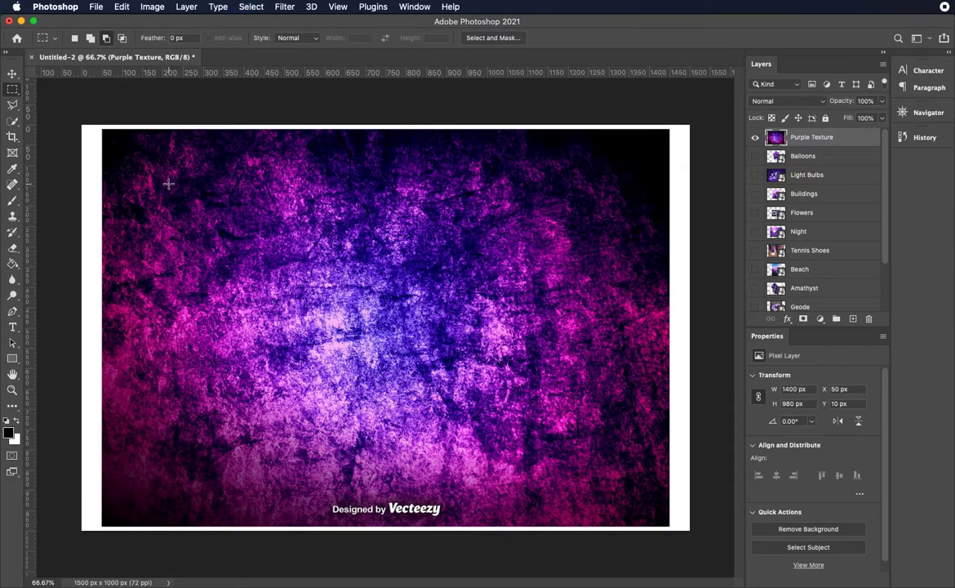
# - Try intersecting a marquee of about 624 × 684 px with an overlapping rectangle, undo the intersection and deselect
pyautogui.moveTo(168, 184)
pyautogui.mouseDown()
pyautogui.moveTo(362, 401)
pyautogui.moveTo(388, 450)
pyautogui.moveTo(419, 463)
pyautogui.mouseUp()
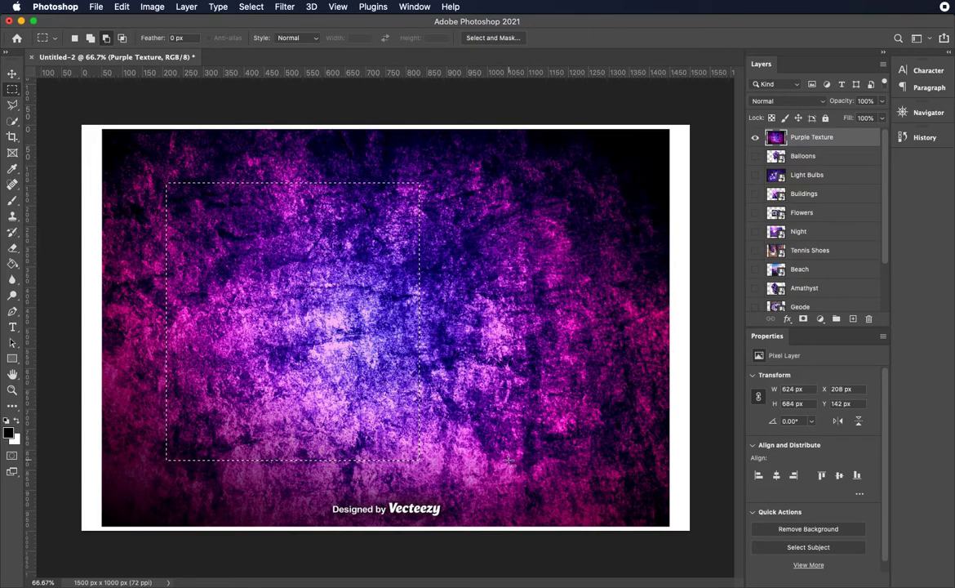
pyautogui.click(122, 38)
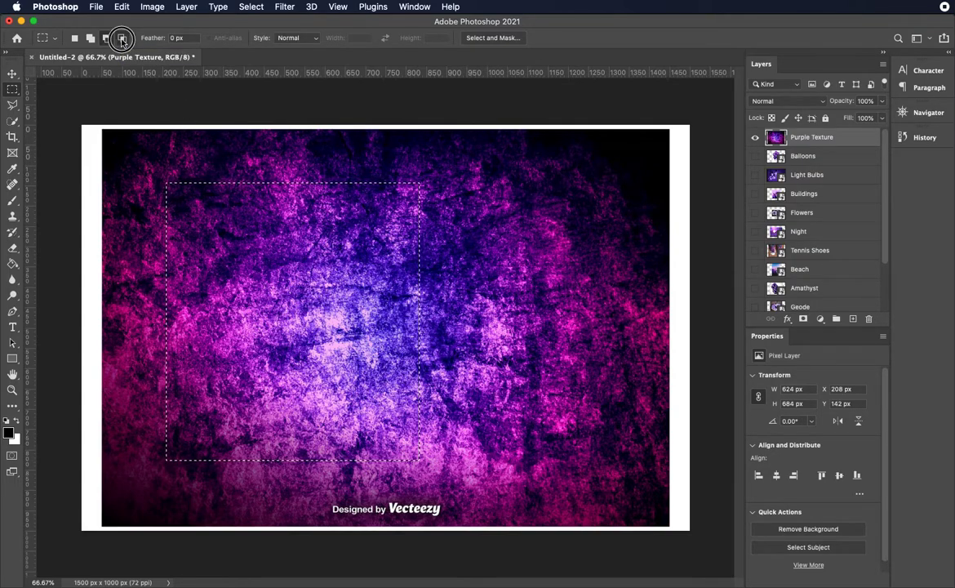
pyautogui.moveTo(243, 225); pyautogui.dragTo(561, 406)
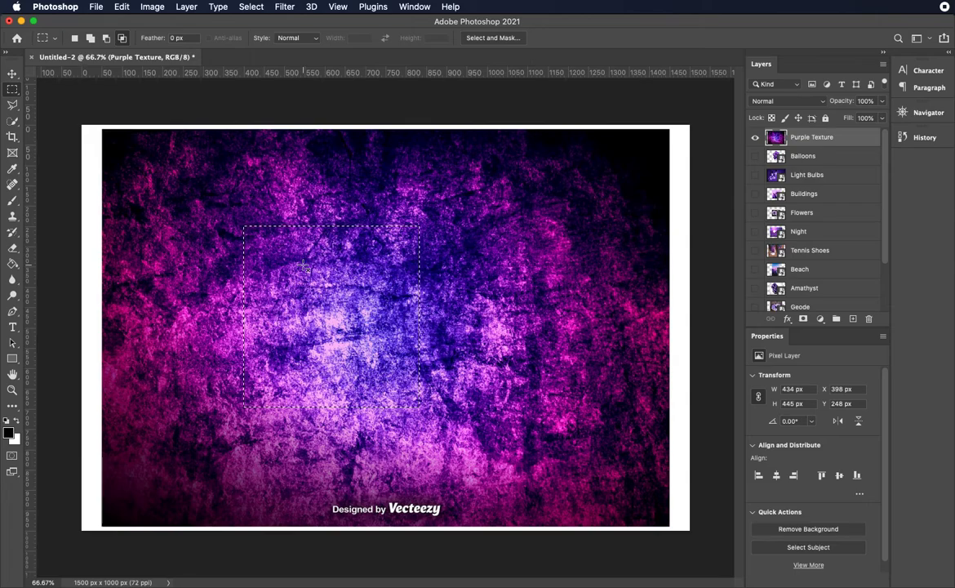
pyautogui.press('super+z')
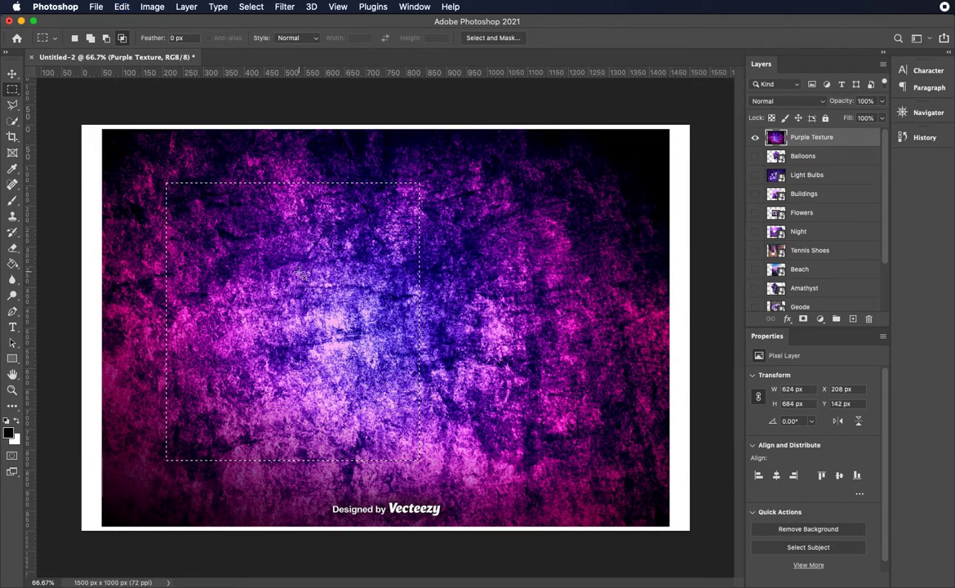
pyautogui.press('super+d')
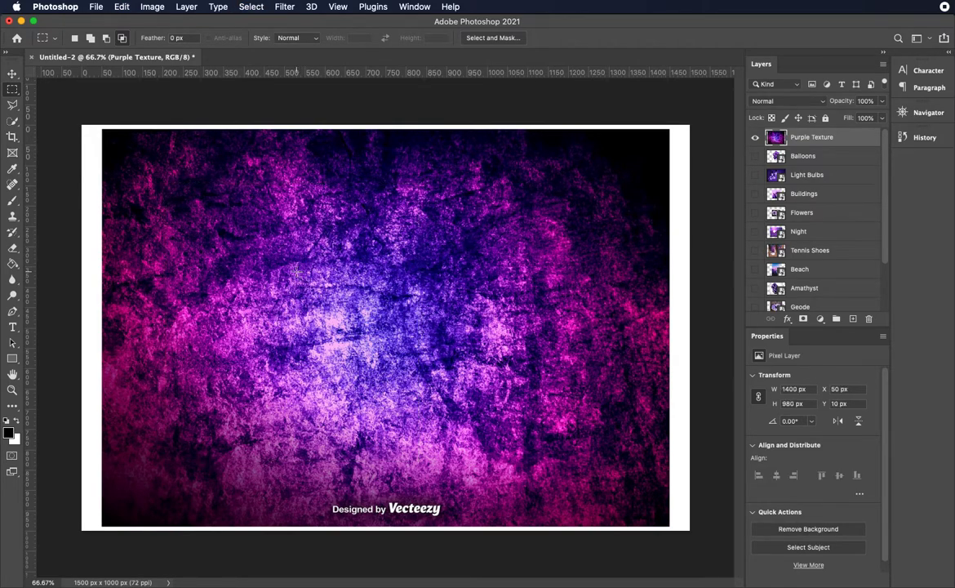
# - Start a new rectangular selection about 614 × 675 px and add an overlapping rectangle extending it rightward to about 999 px wide
pyautogui.click(75, 38)
pyautogui.moveTo(159, 176); pyautogui.dragTo(408, 449)
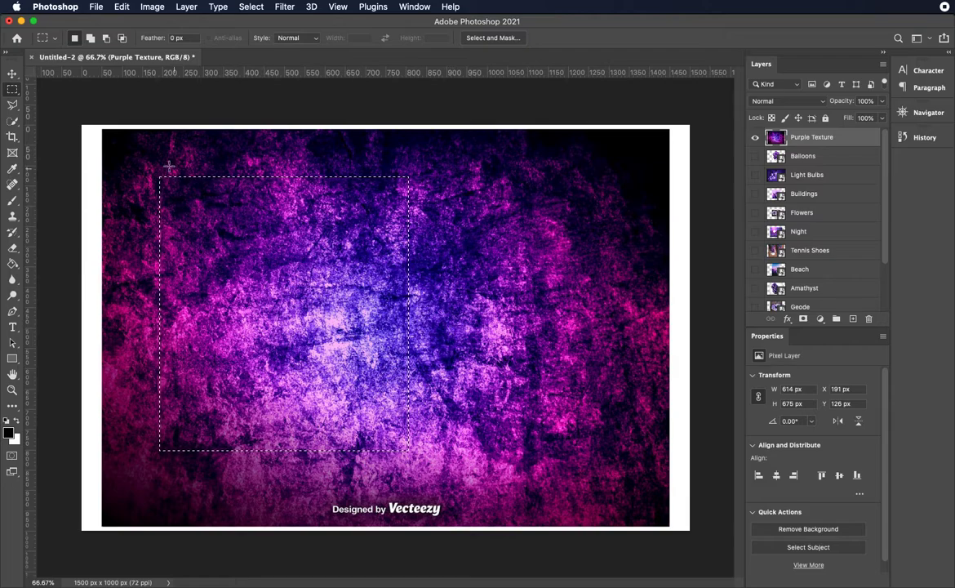
pyautogui.click(91, 38)
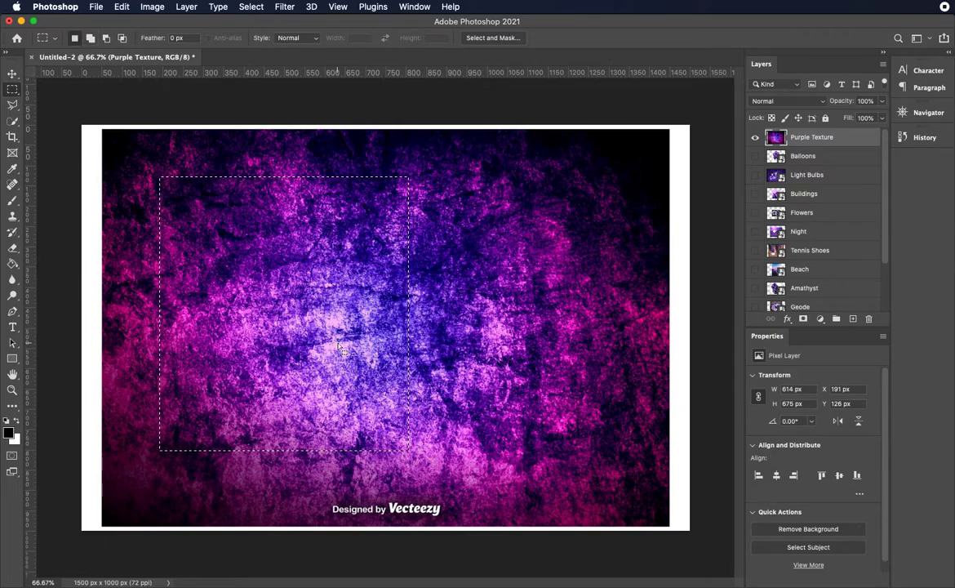
pyautogui.moveTo(513, 384); pyautogui.dragTo(564, 402)
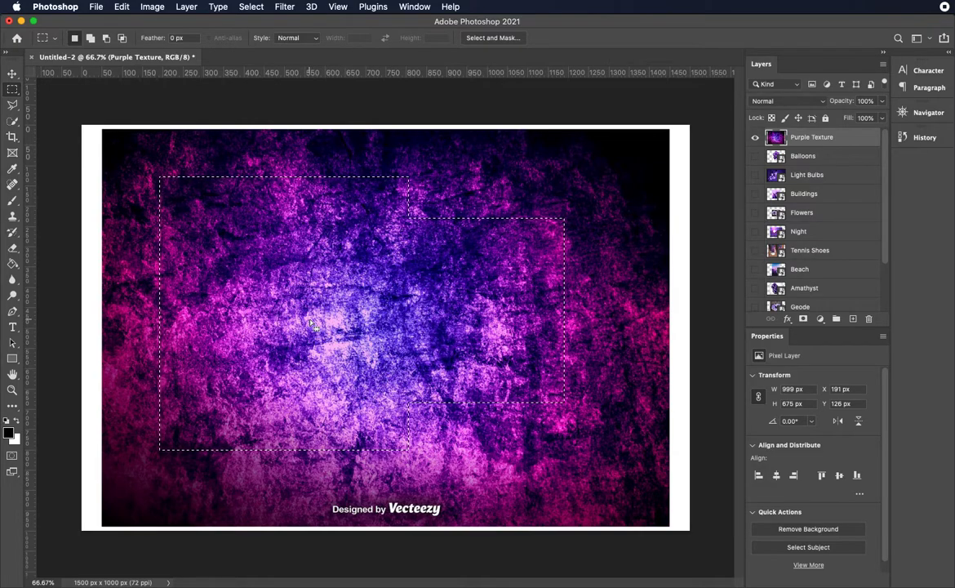
# - Subtract a rectangle from the lower middle of the combined selection and deselect everything
pyautogui.moveTo(227, 240); pyautogui.dragTo(498, 450)
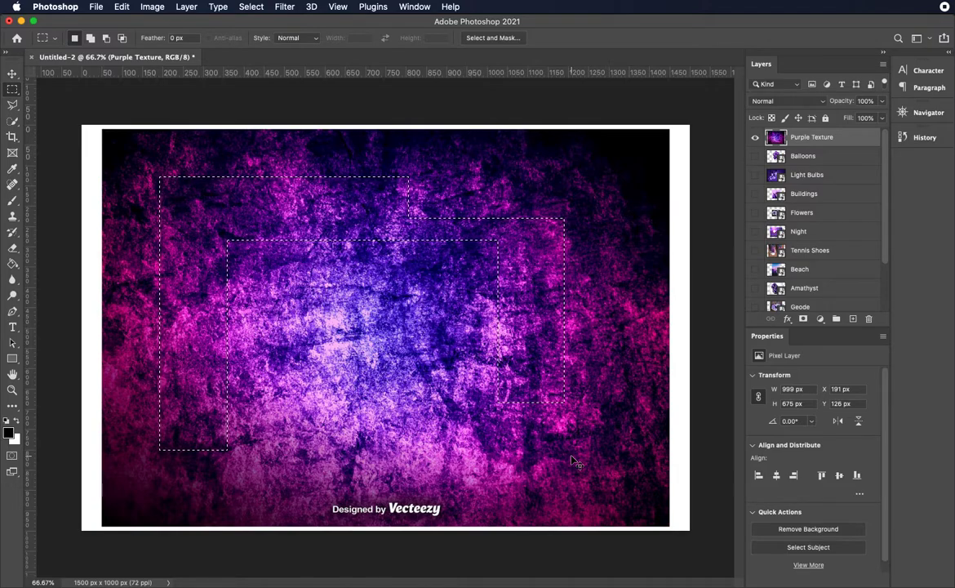
pyautogui.press('super+d')
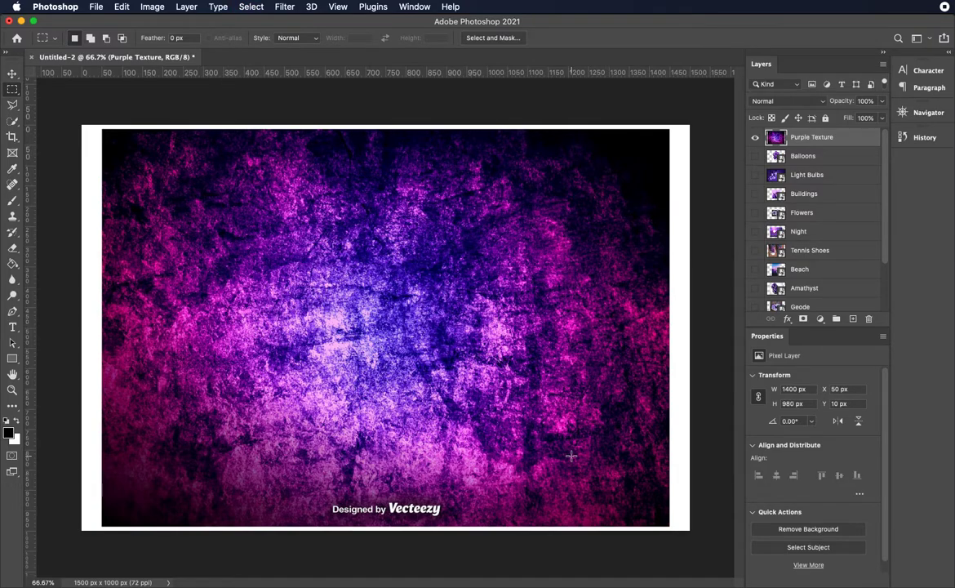
# - Make a frame-shaped selection by drawing a rectangle about 1338 × 839 px and subtracting a smaller rectangle inside it
pyautogui.moveTo(115, 141); pyautogui.dragTo(657, 481)
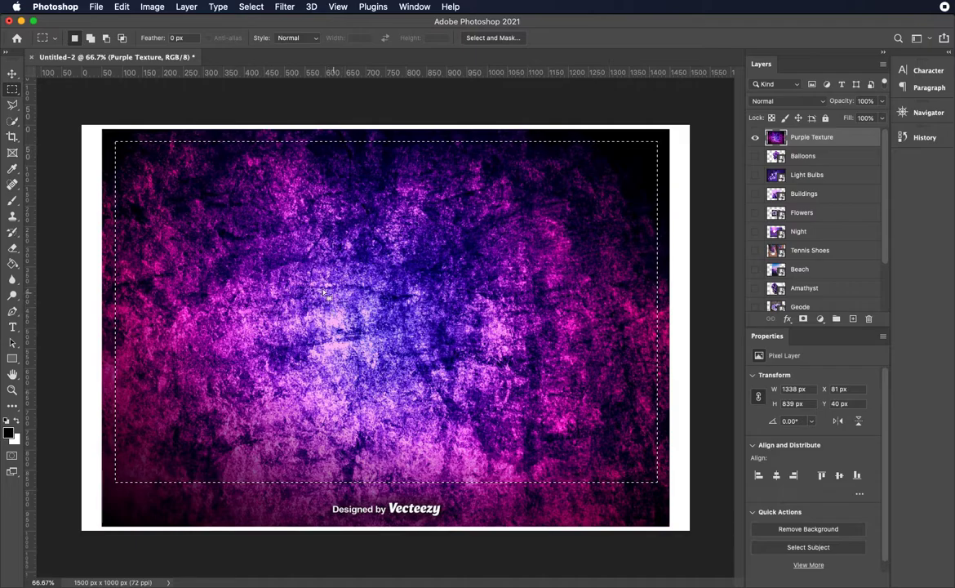
pyautogui.press('alt')
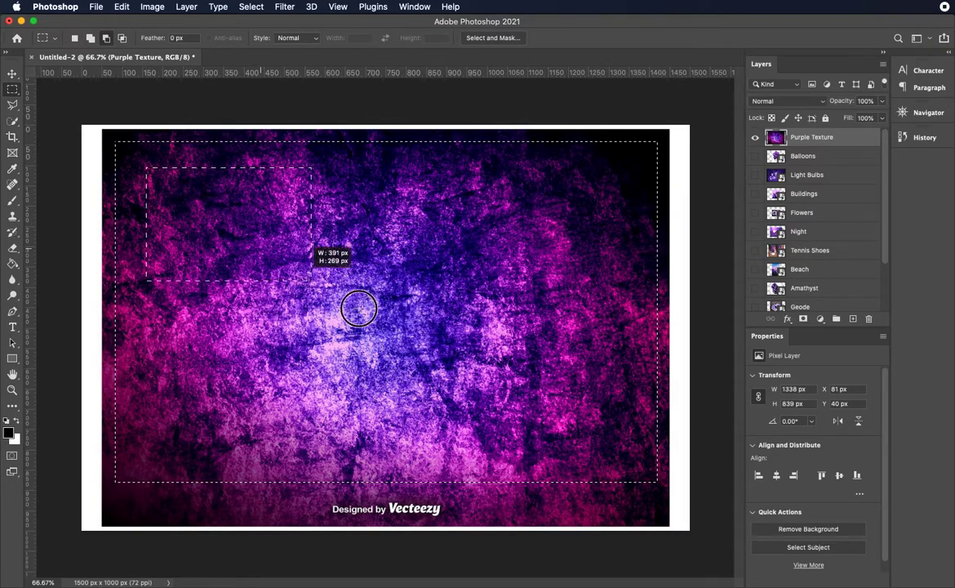
pyautogui.moveTo(360, 308); pyautogui.dragTo(624, 452)
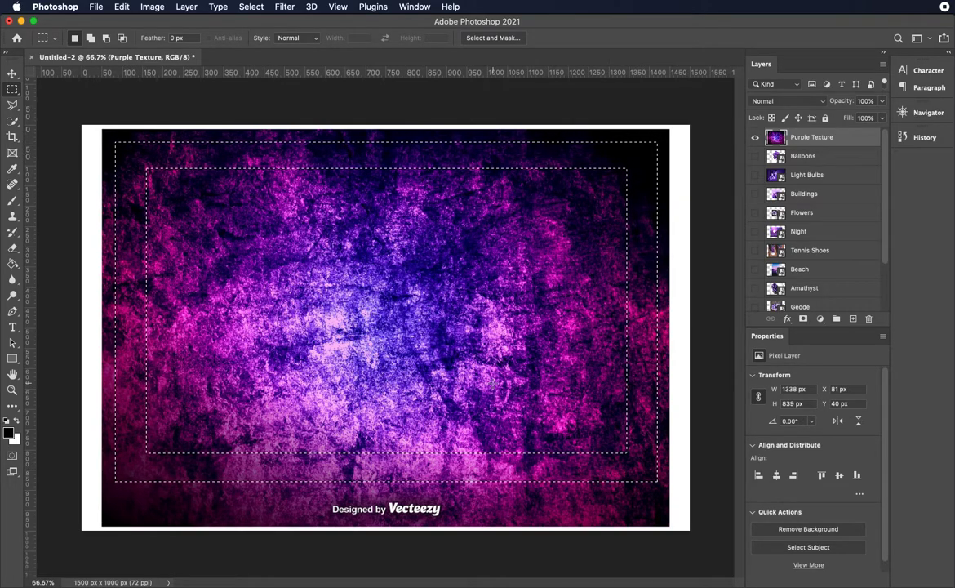
# - Try filling the frame-shaped selection with the white background color and undo the fill
pyautogui.press('super+BackSpace')
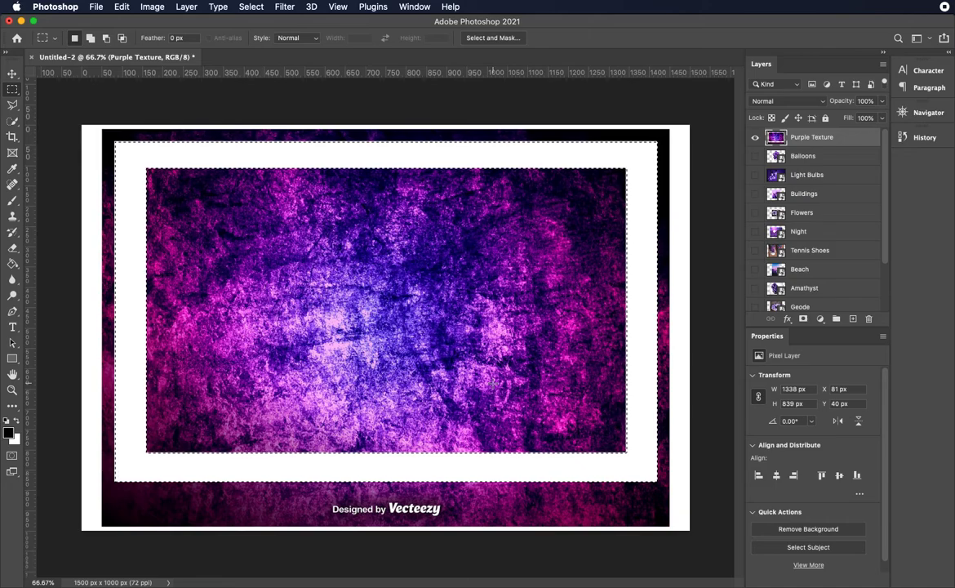
pyautogui.press('super+z')
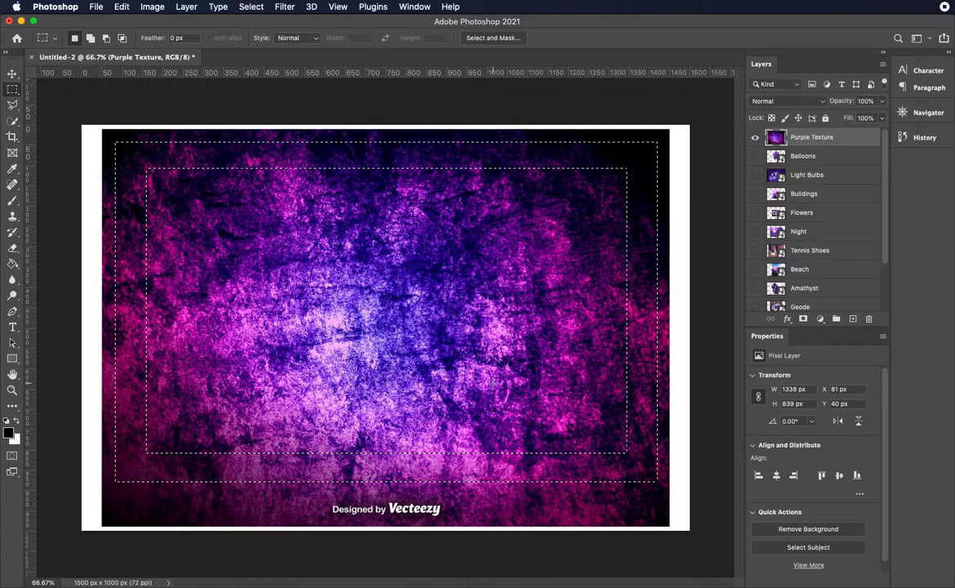
# - Invert the frame-shaped selection, delete the texture outside the frame and in its center, and deselect
pyautogui.press('shift')
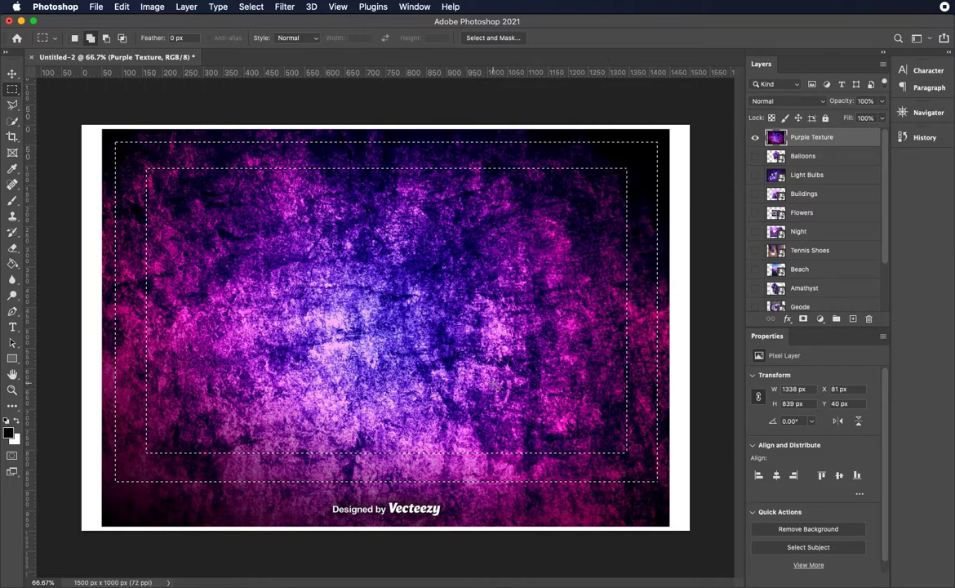
pyautogui.press('shift+super+i')
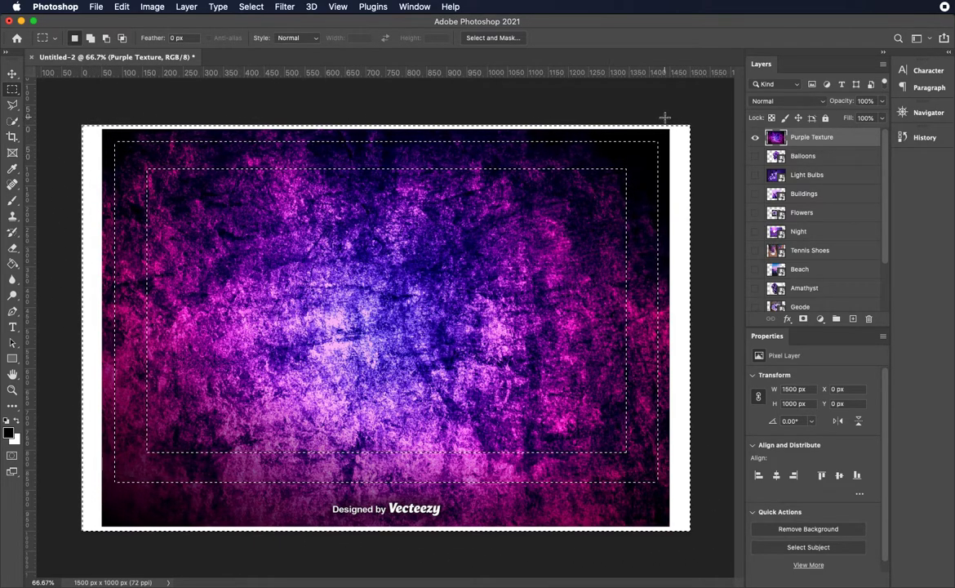
pyautogui.press('Delete')
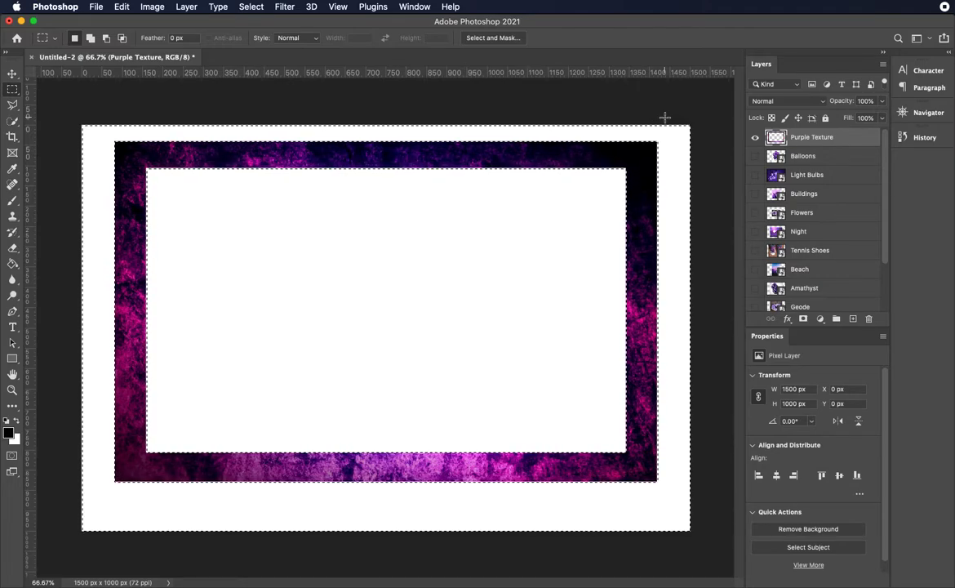
pyautogui.hotkey('ctrl', 'd')
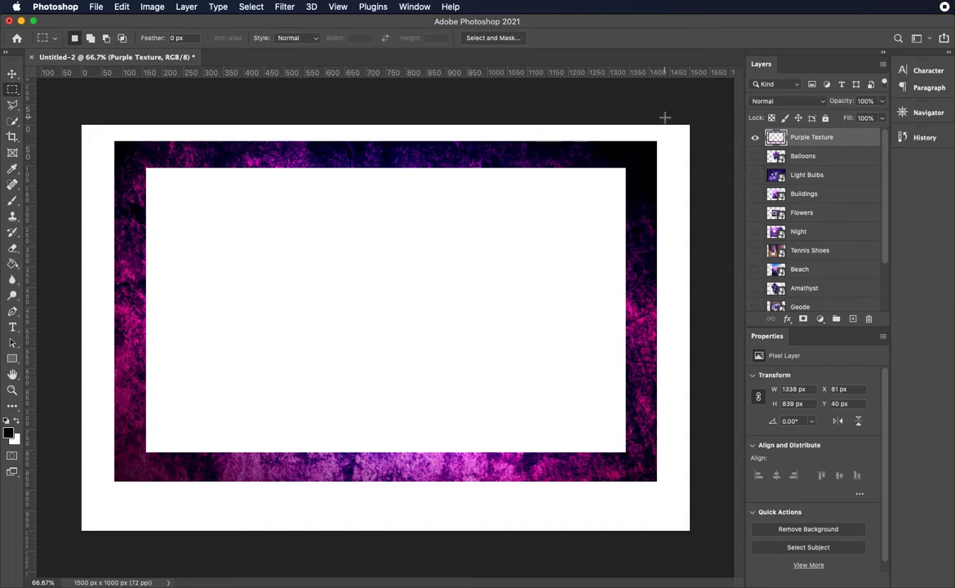
# - Reposition the purple texture frame and scale it proportionally to 1438 × 902 px, centered on the canvas
pyautogui.click(12, 73)
pyautogui.moveTo(245, 155); pyautogui.dragTo(228, 152)
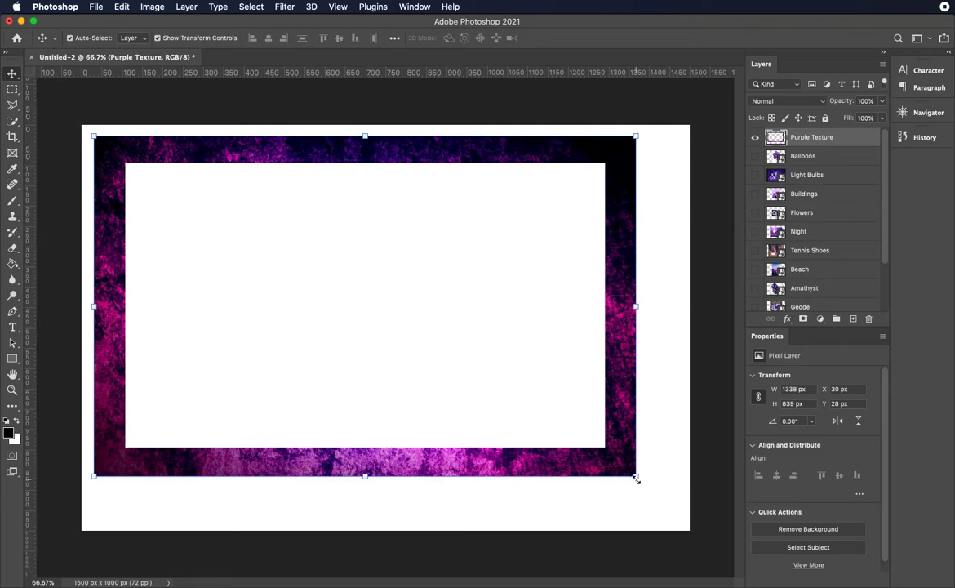
pyautogui.moveTo(640, 478); pyautogui.dragTo(661, 476)
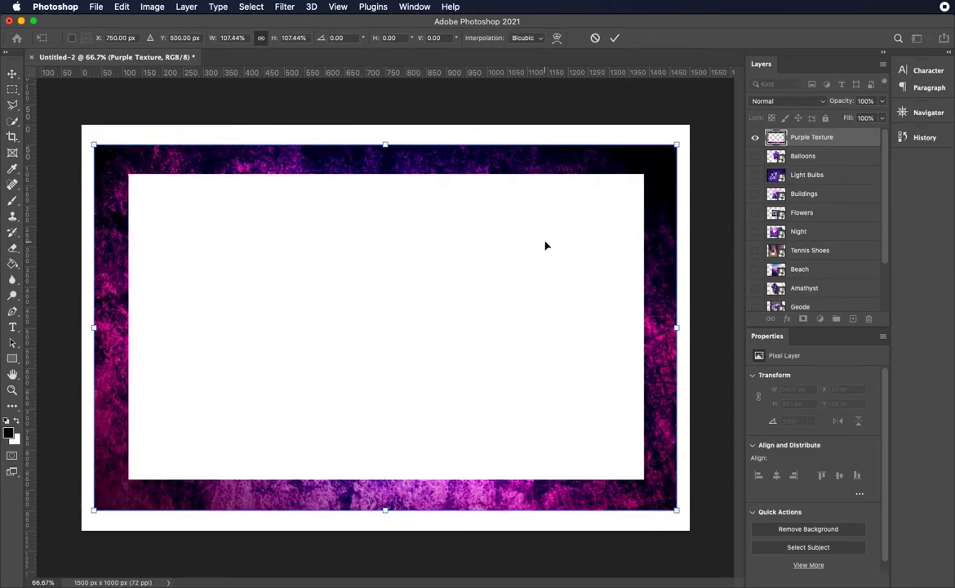
pyautogui.press('Return')
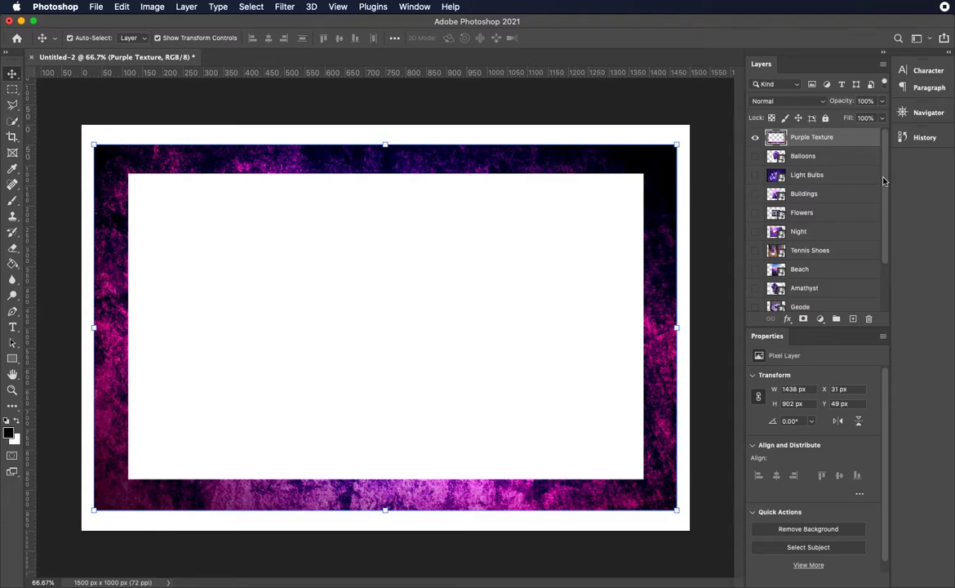
# - Revert the document through its history to the earliest Deselect state, before the marquee selections and texture edits
pyautogui.click(919, 140)
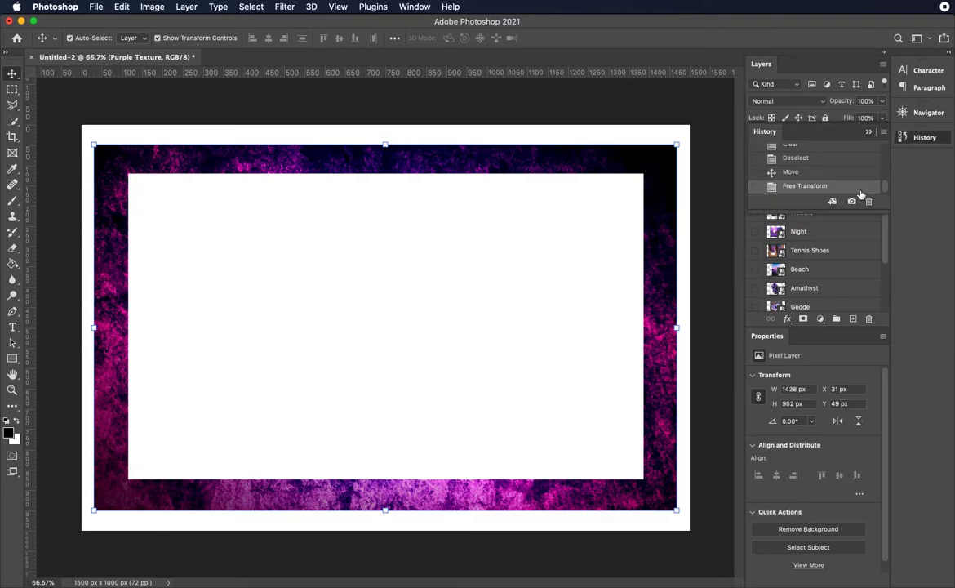
pyautogui.moveTo(821, 209); pyautogui.dragTo(820, 368)
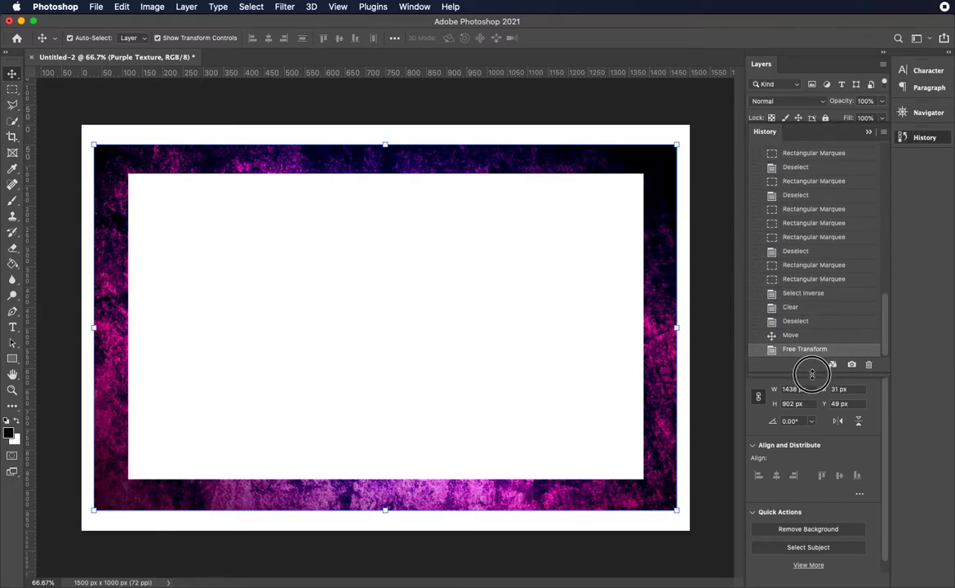
pyautogui.scroll(10, 821, 258)
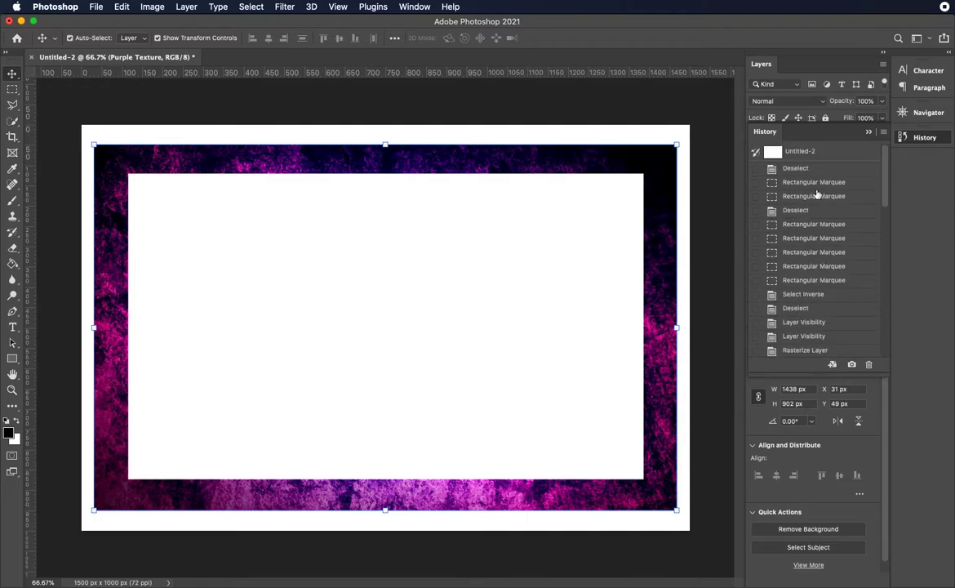
pyautogui.click(780, 150)
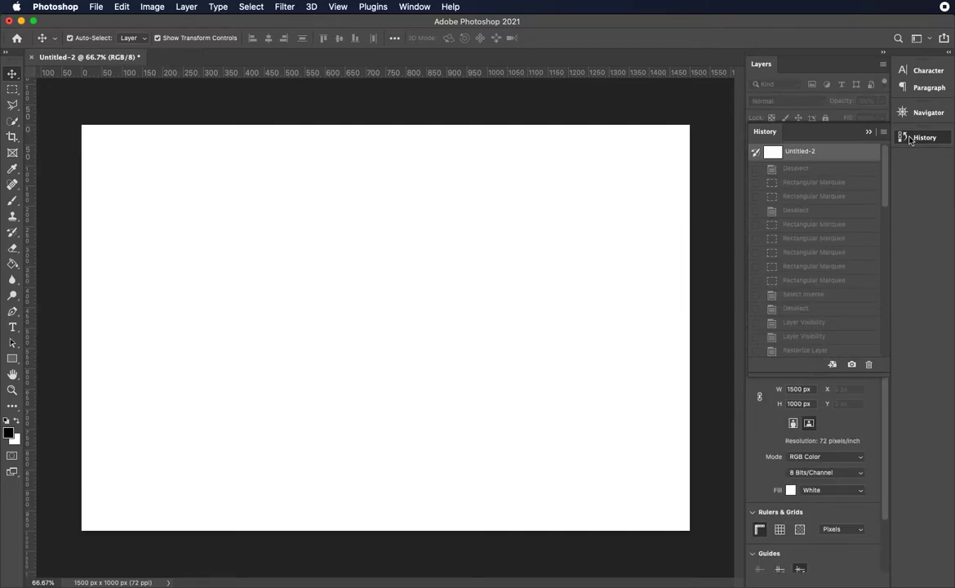
pyautogui.click(907, 140)
pyautogui.click(904, 142)
pyautogui.click(817, 167)
pyautogui.click(906, 139)
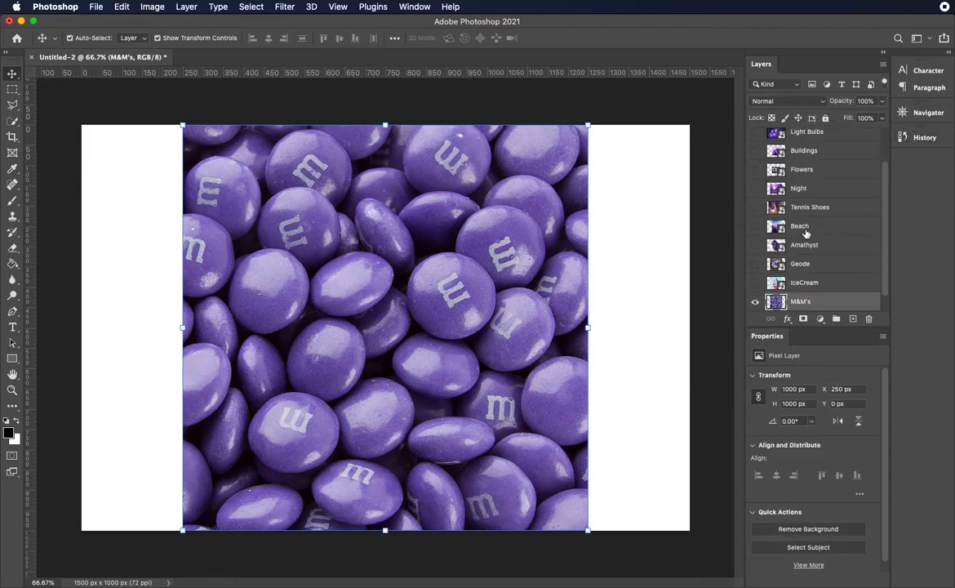
# - Hide the M&M's layer, show the Purple Texture layer and rasterize it
pyautogui.click(755, 301)
pyautogui.scroll(2, 831, 247)
pyautogui.click(755, 137)
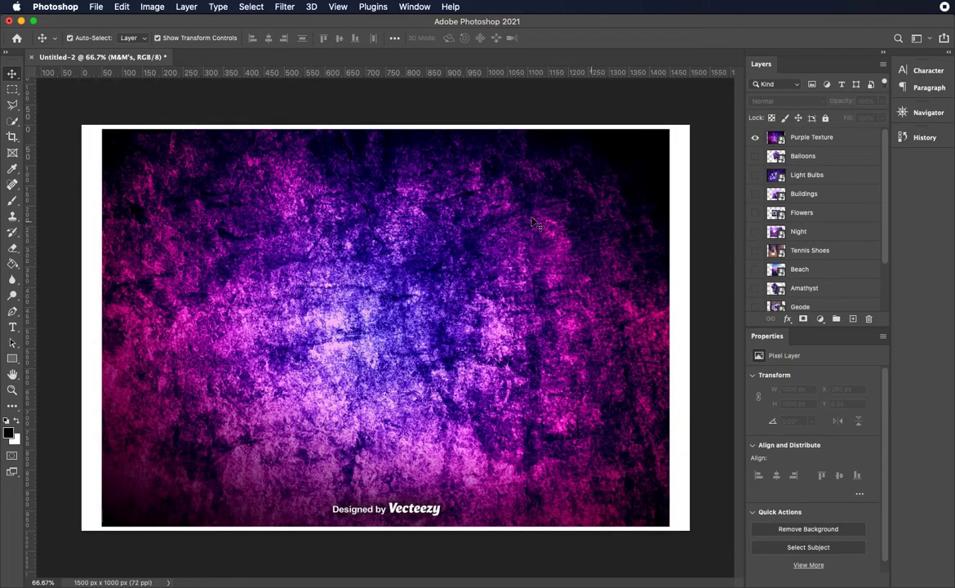
pyautogui.rightClick(819, 137)
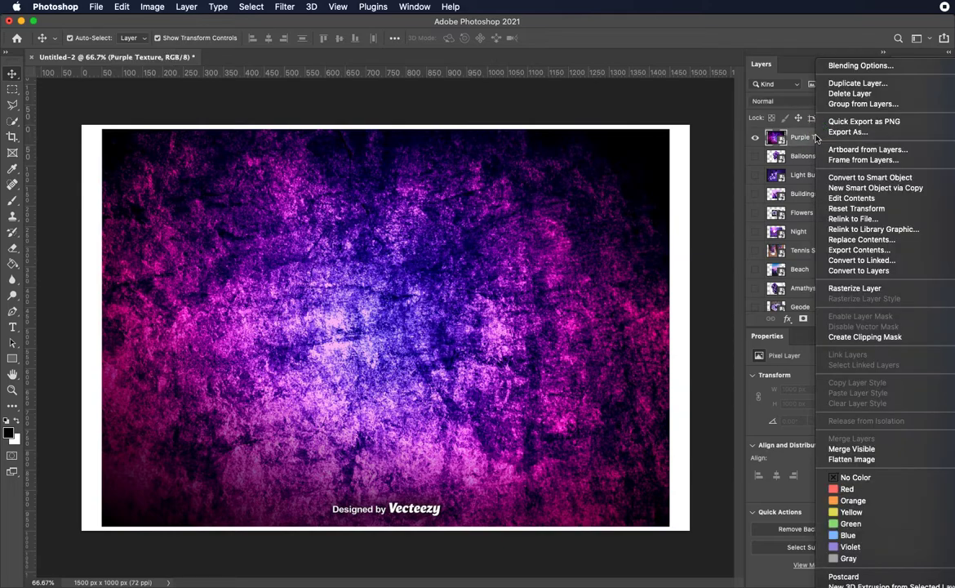
pyautogui.click(841, 283)
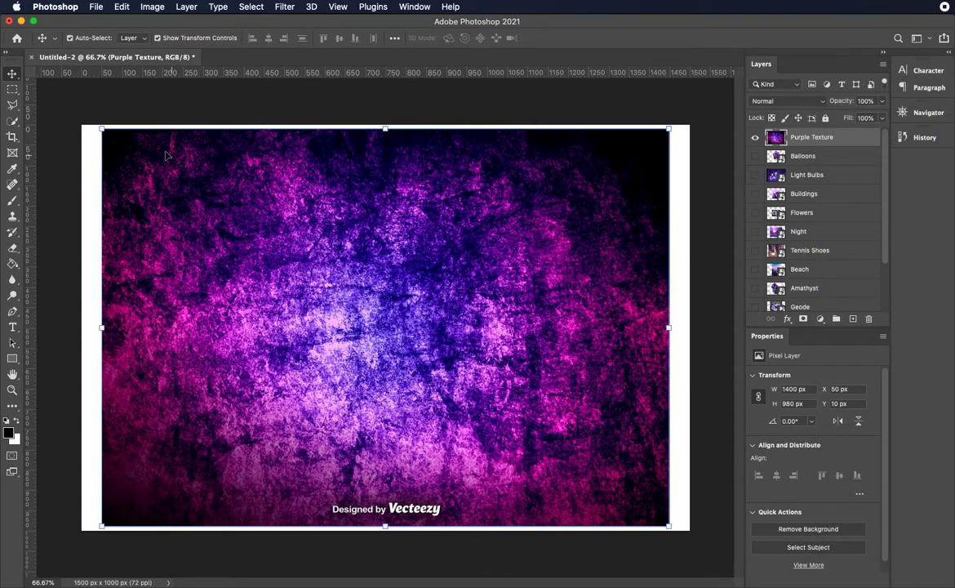
# - Copy a circular Elliptical Marquee selection about 432 px wide from the texture's upper left to a new layer, and check it with the texture hidden
pyautogui.click(12, 88)
pyautogui.click(49, 100)
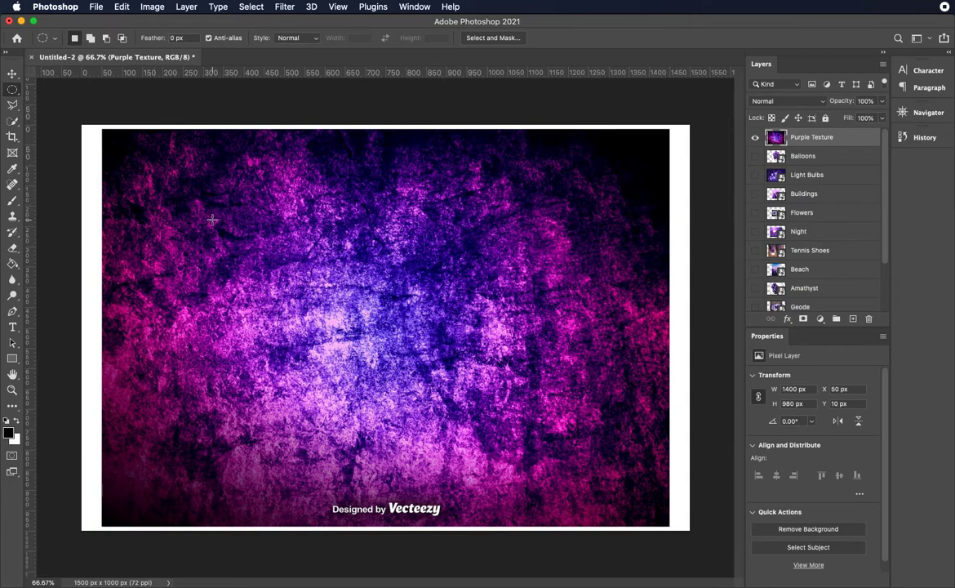
pyautogui.moveTo(212, 219); pyautogui.dragTo(262, 251)
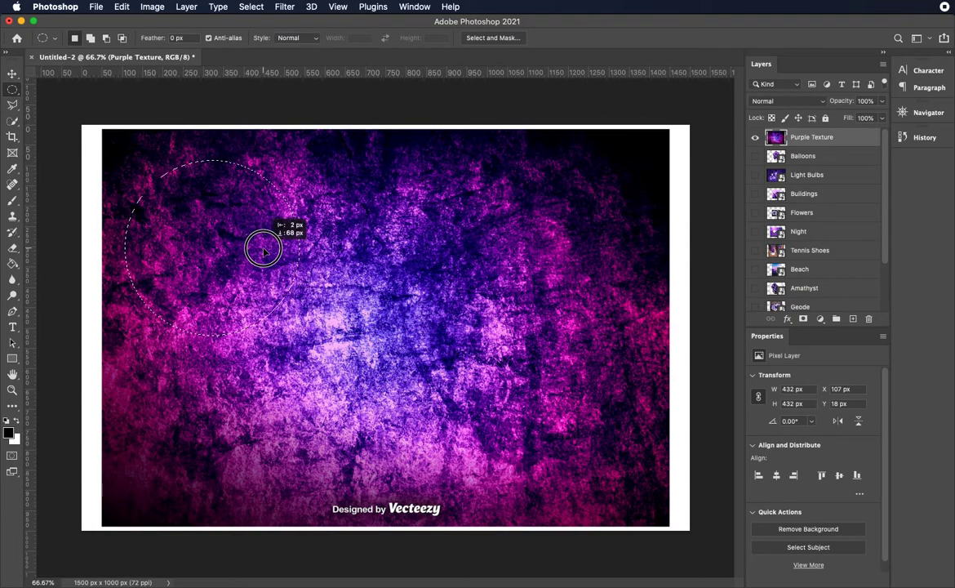
pyautogui.hotkey('ctrl', 'j')
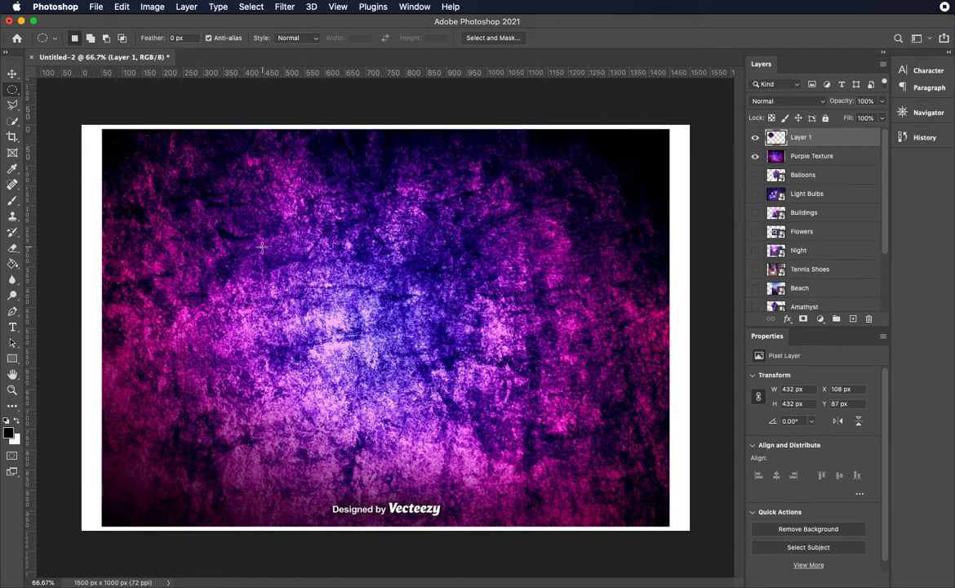
pyautogui.click(755, 155)
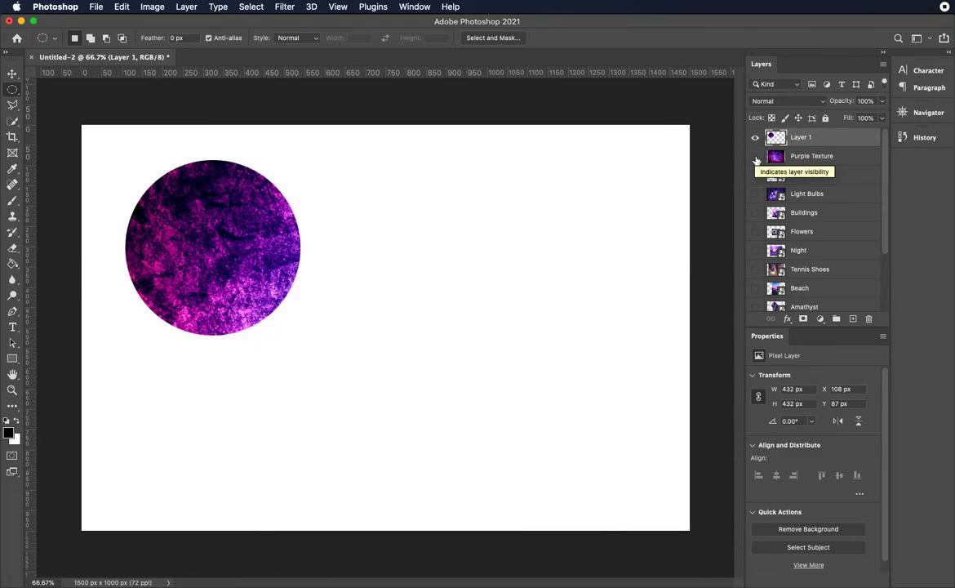
pyautogui.click(755, 156)
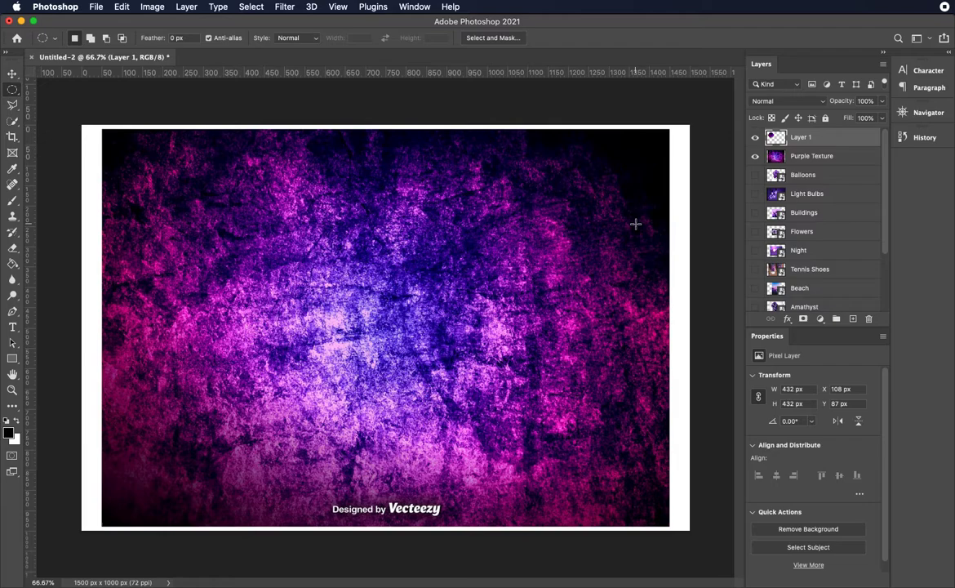
# - Copy a circular area with a 20 px feather, about 582 px wide, from the texture's lower right to a new layer, and hide Purple Texture
pyautogui.click(808, 163)
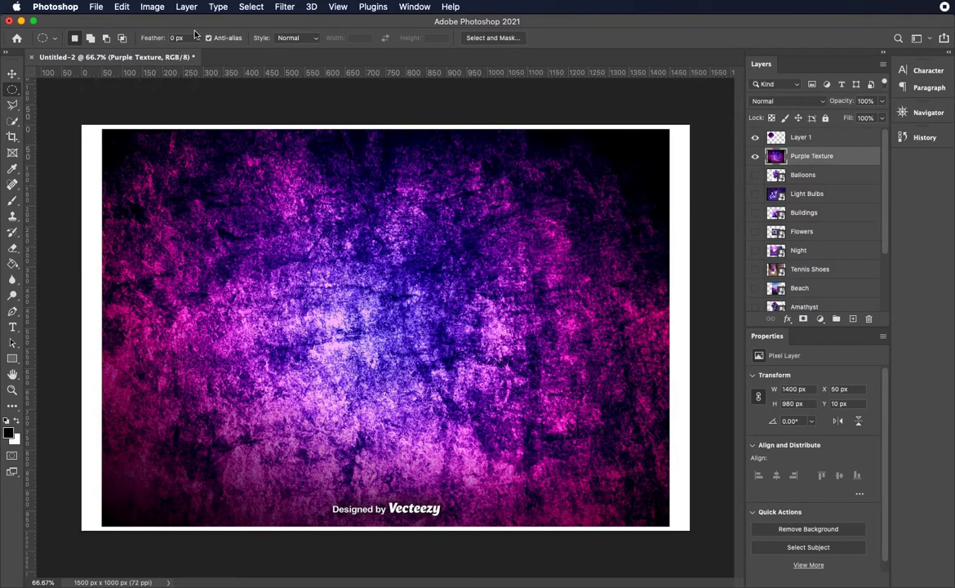
pyautogui.click(193, 38)
pyautogui.write('2')
pyautogui.moveTo(498, 351); pyautogui.dragTo(525, 404)
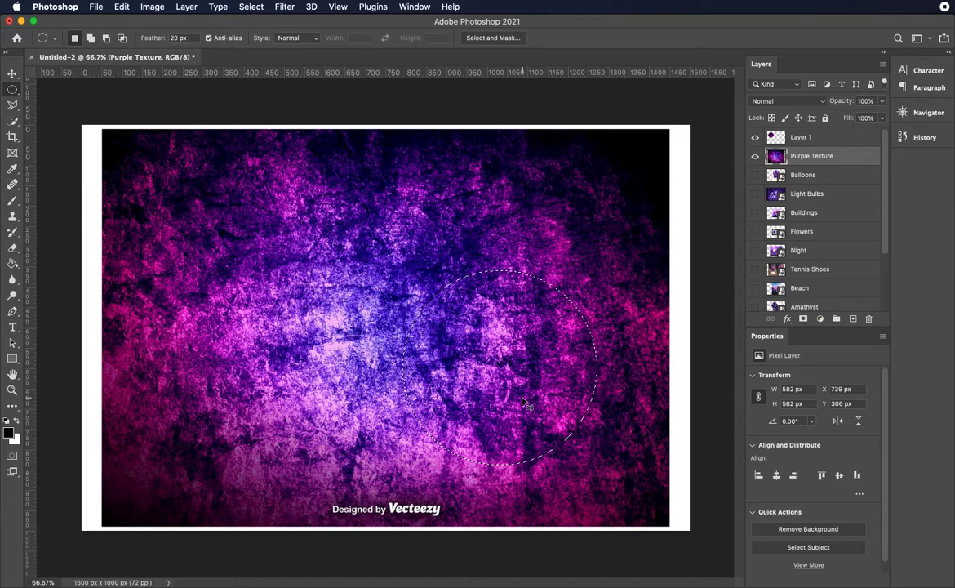
pyautogui.press('super+j')
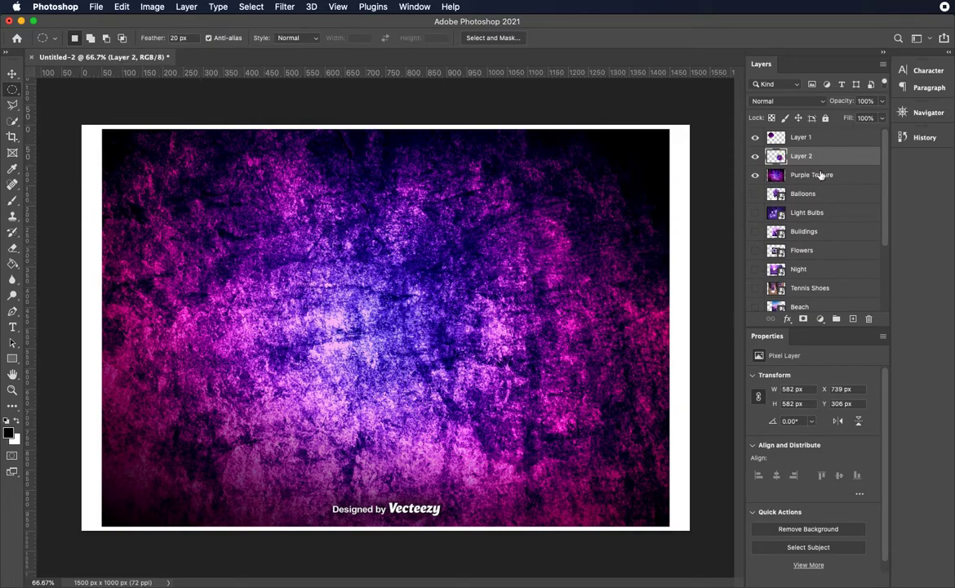
pyautogui.click(755, 174)
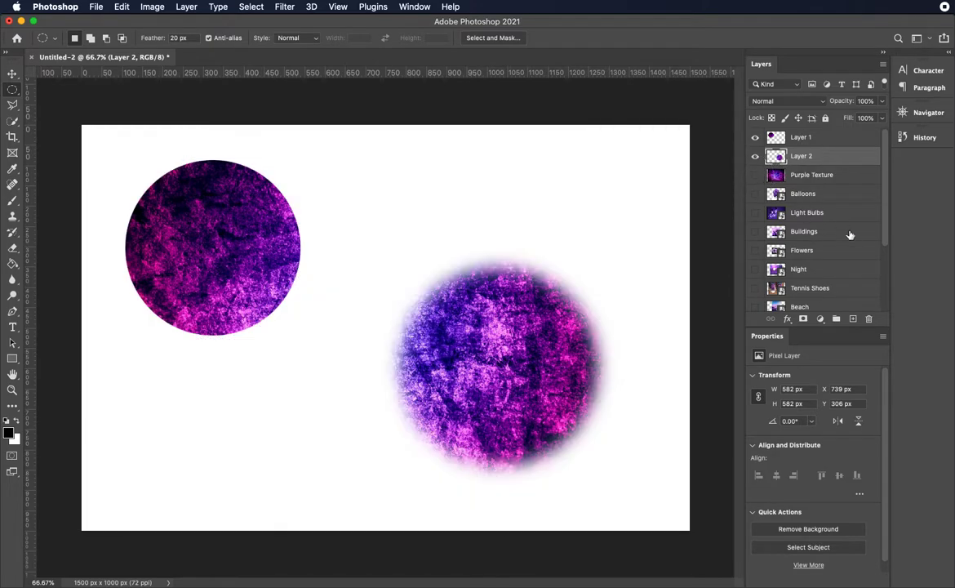
# - Move the hard-edged circle slightly down toward the canvas center and show the Light Bulbs layer behind both circles
pyautogui.click(12, 75)
pyautogui.moveTo(205, 215); pyautogui.dragTo(238, 233)
pyautogui.click(590, 191)
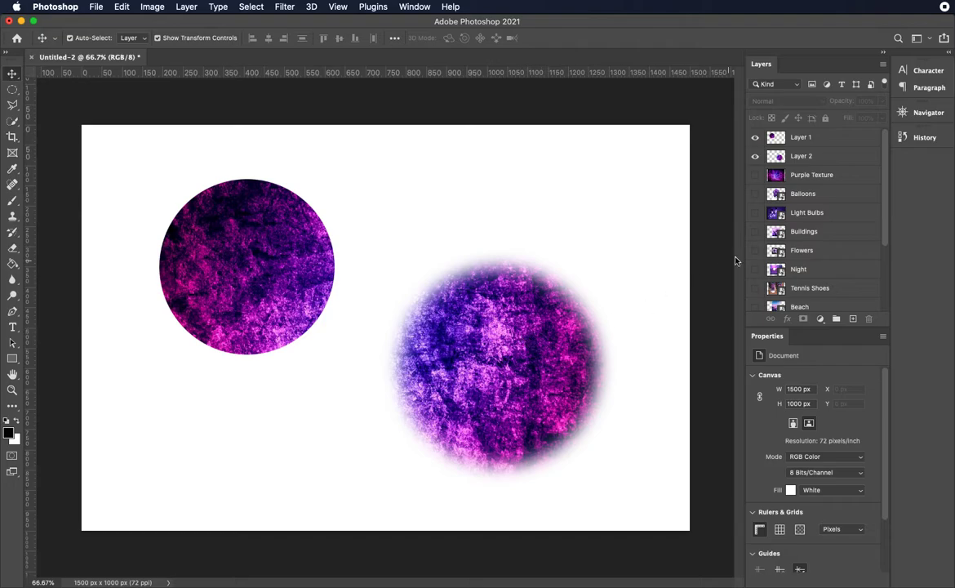
pyautogui.click(756, 213)
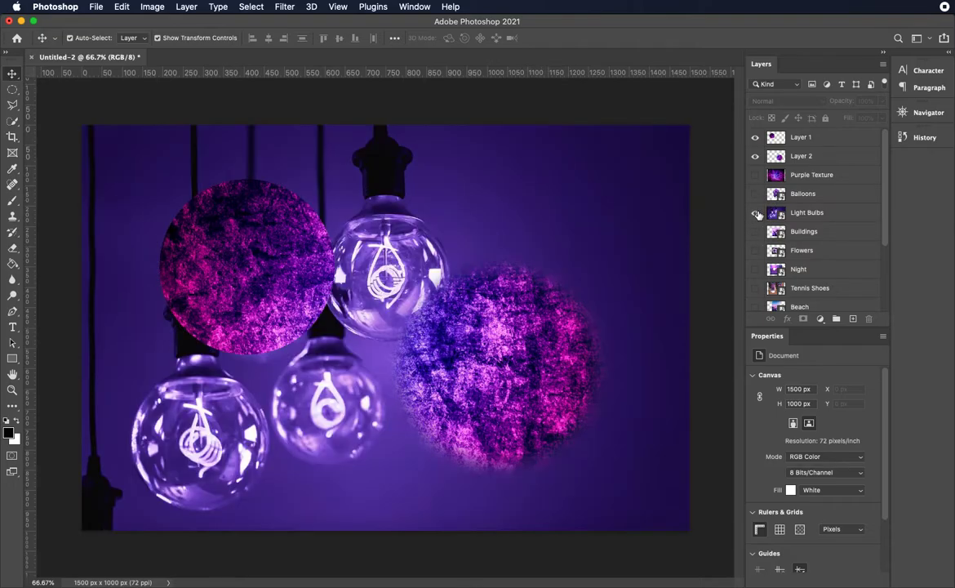